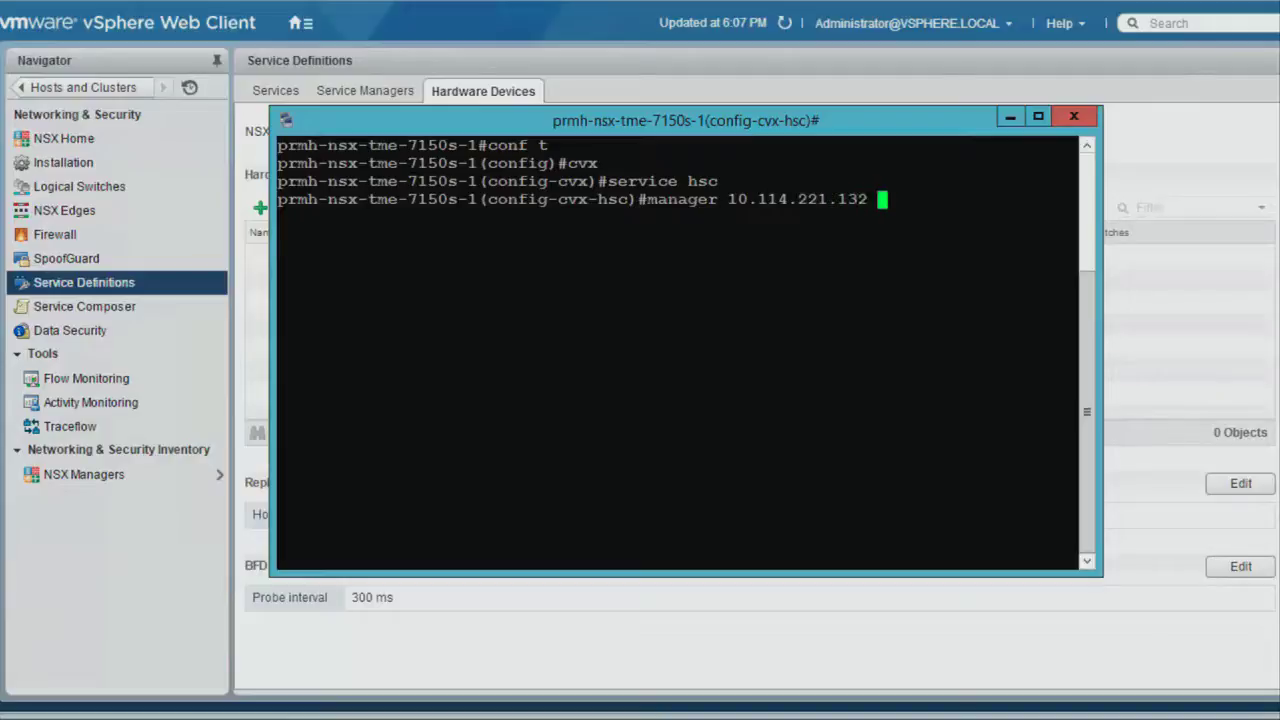
Set the HSC manager 10.114.221.132 to port 6640 and enable the HSC service with no shut.
type("6640")
key("Return")
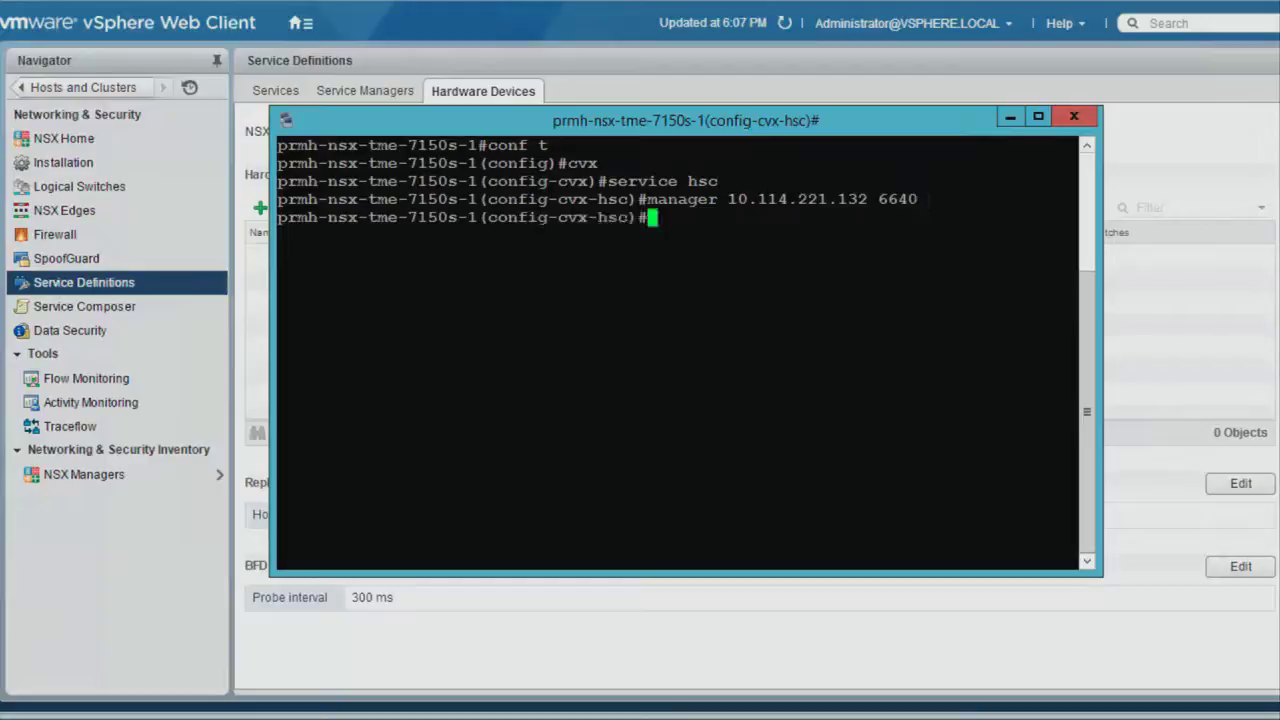
type("no shut")
key("Return")
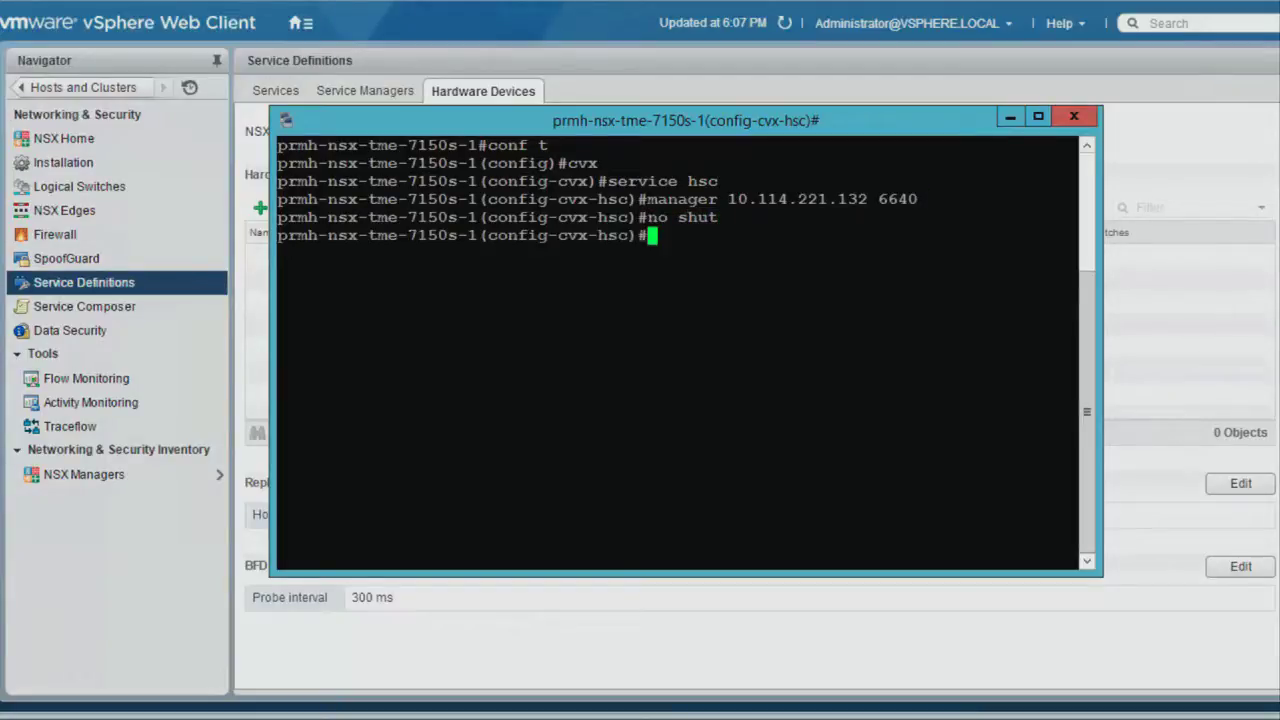
Leave configuration mode on the switch and save its running configuration with wr.
type("end")
key("Return")
type("wr")
key("Return")
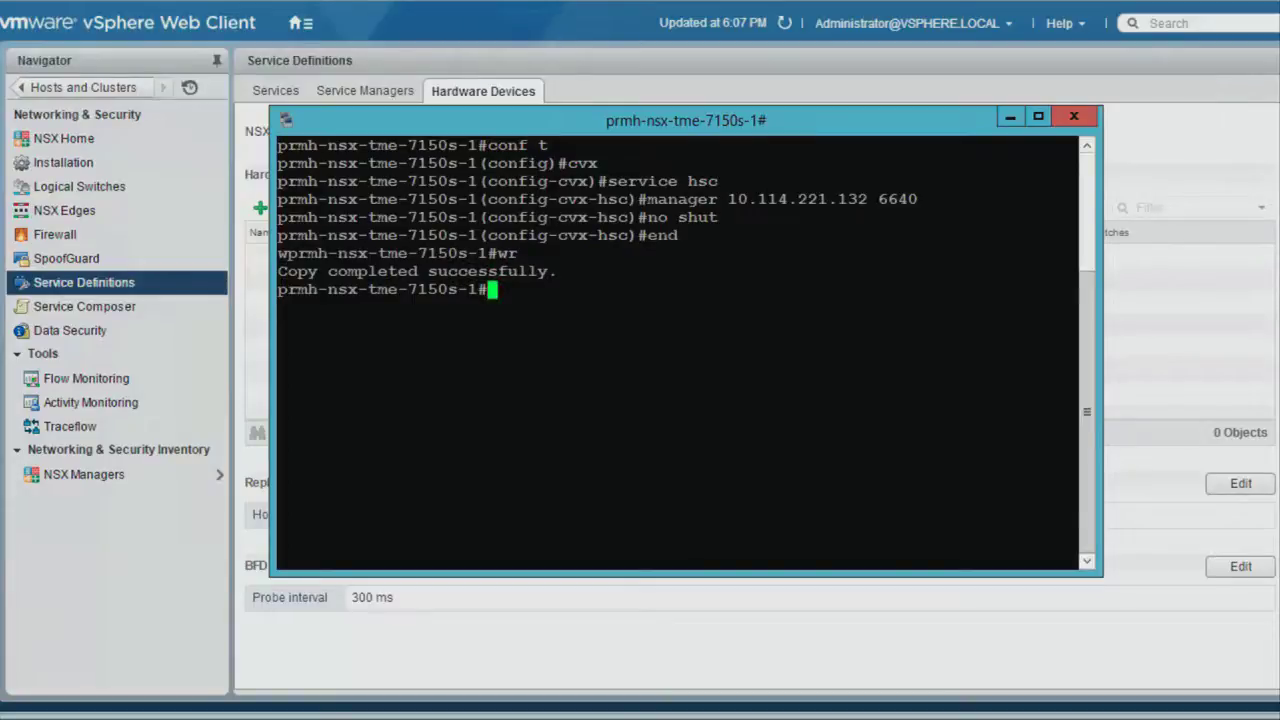
Display the switch's HSC certificate and copy the whole block from BEGIN CERTIFICATE to END CERTIFICATE.
type("show hsc ce")
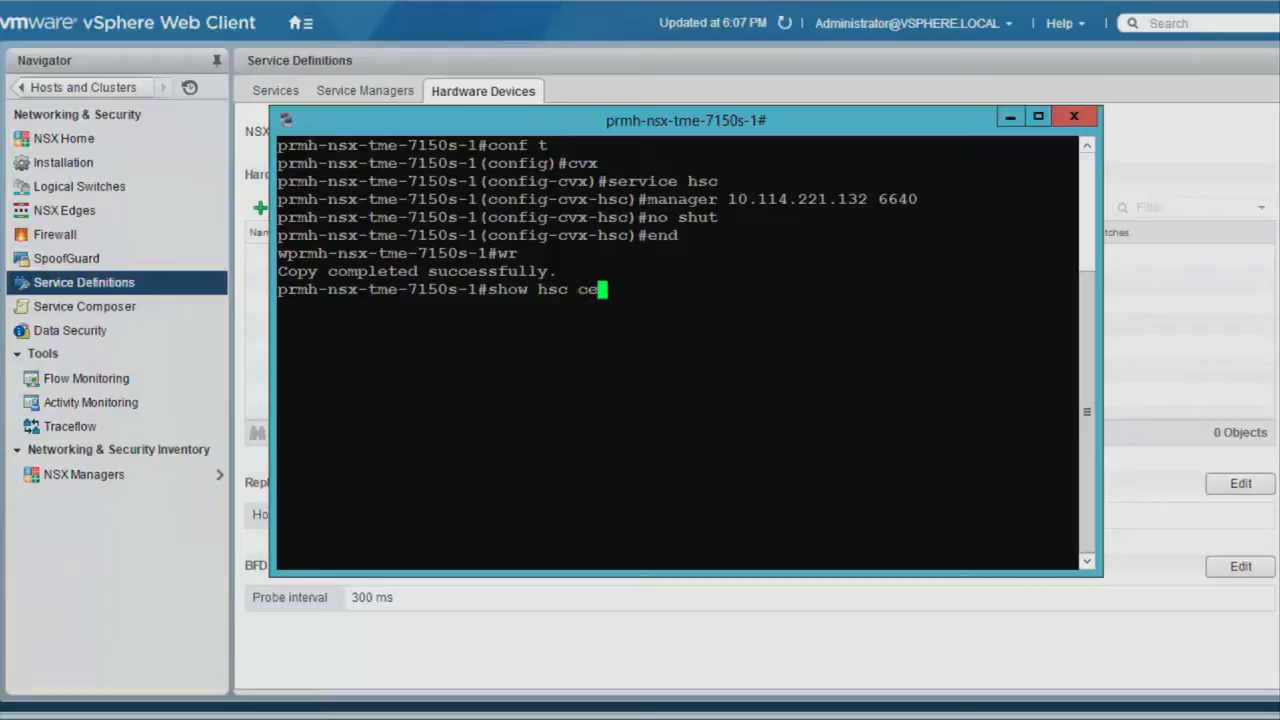
type("r")
key("Tab")
key("Return")
key("space")
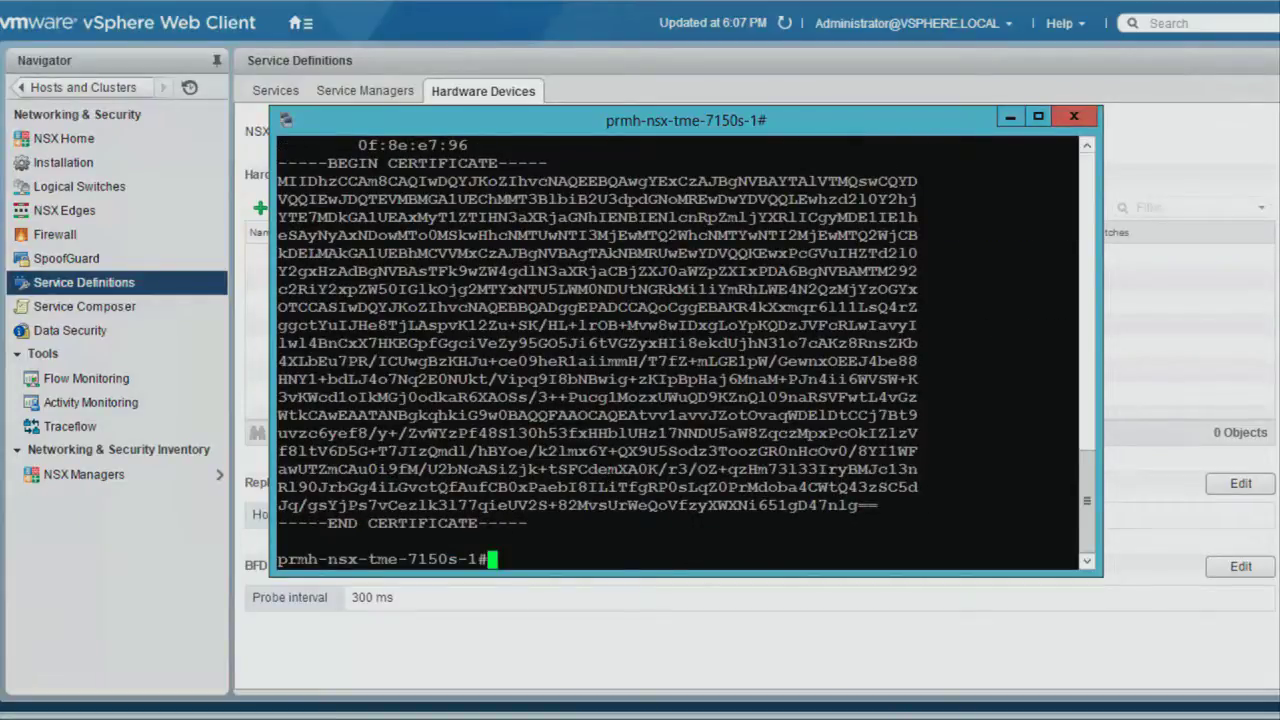
left_click_drag(278, 163, 557, 527)
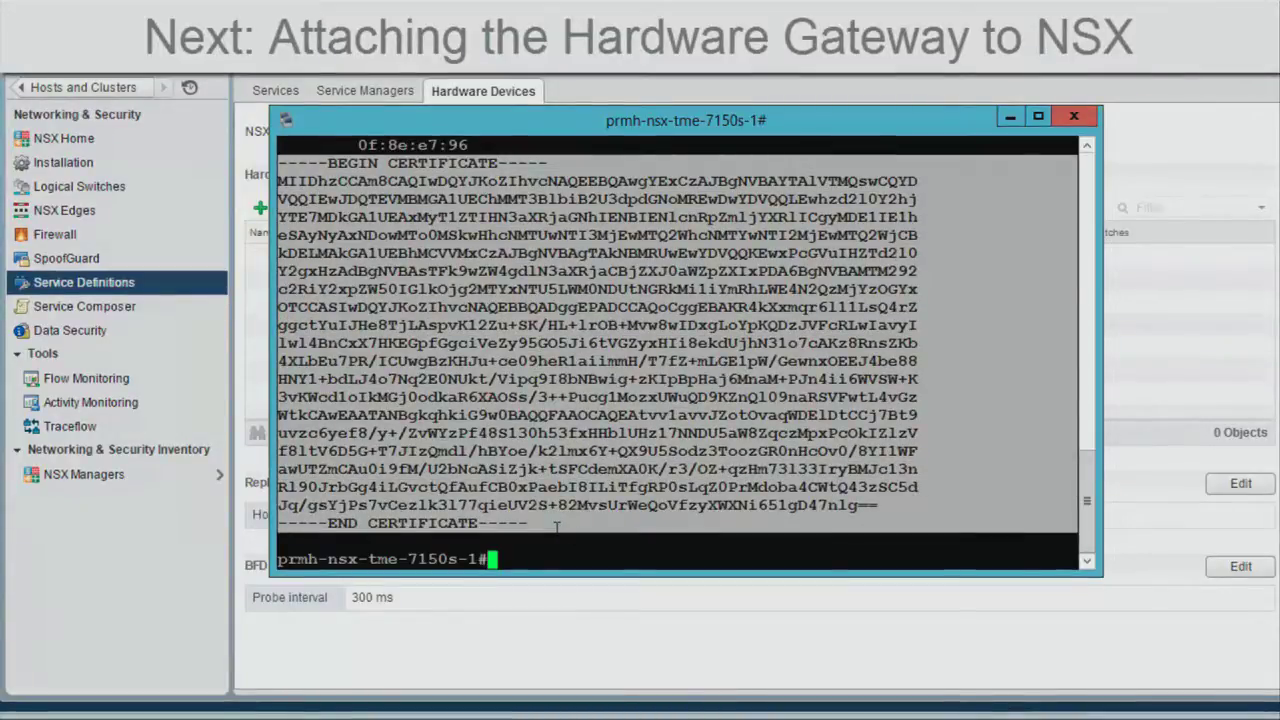
Add a hardware device named Arista with the copied certificate and BFD enabled, and refresh its connectivity status.
left_click(135, 284)
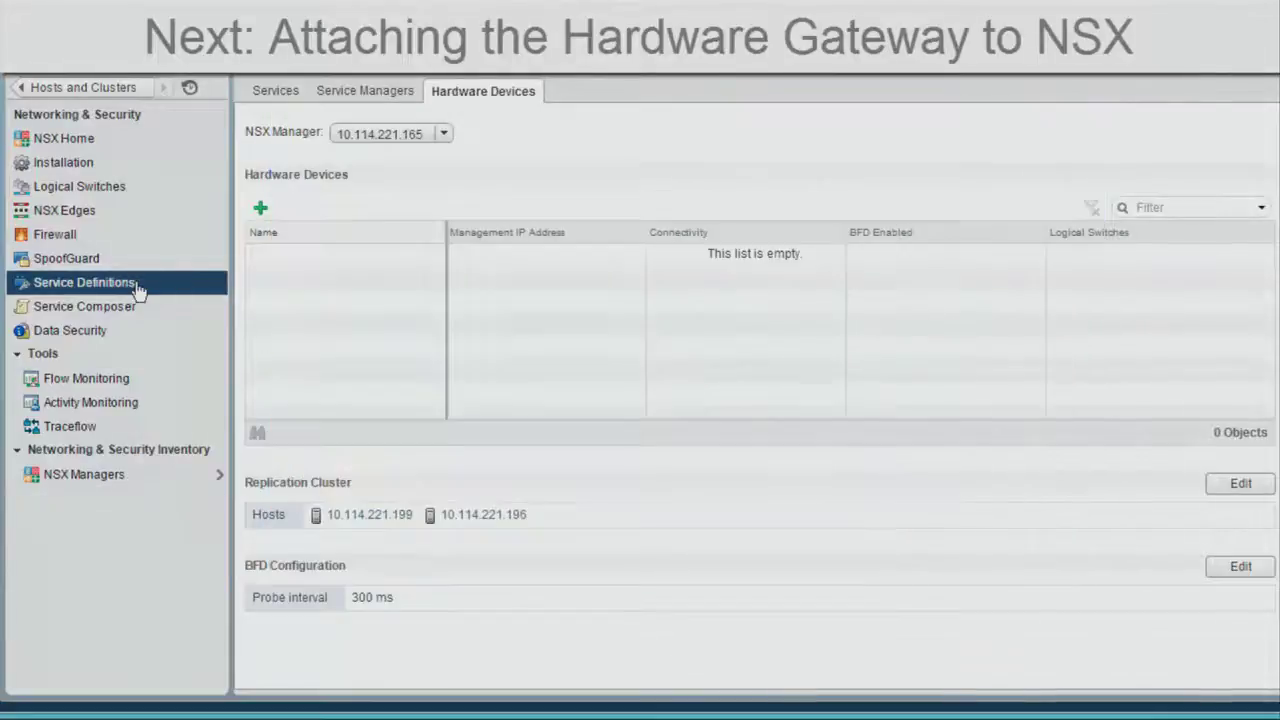
left_click(262, 210)
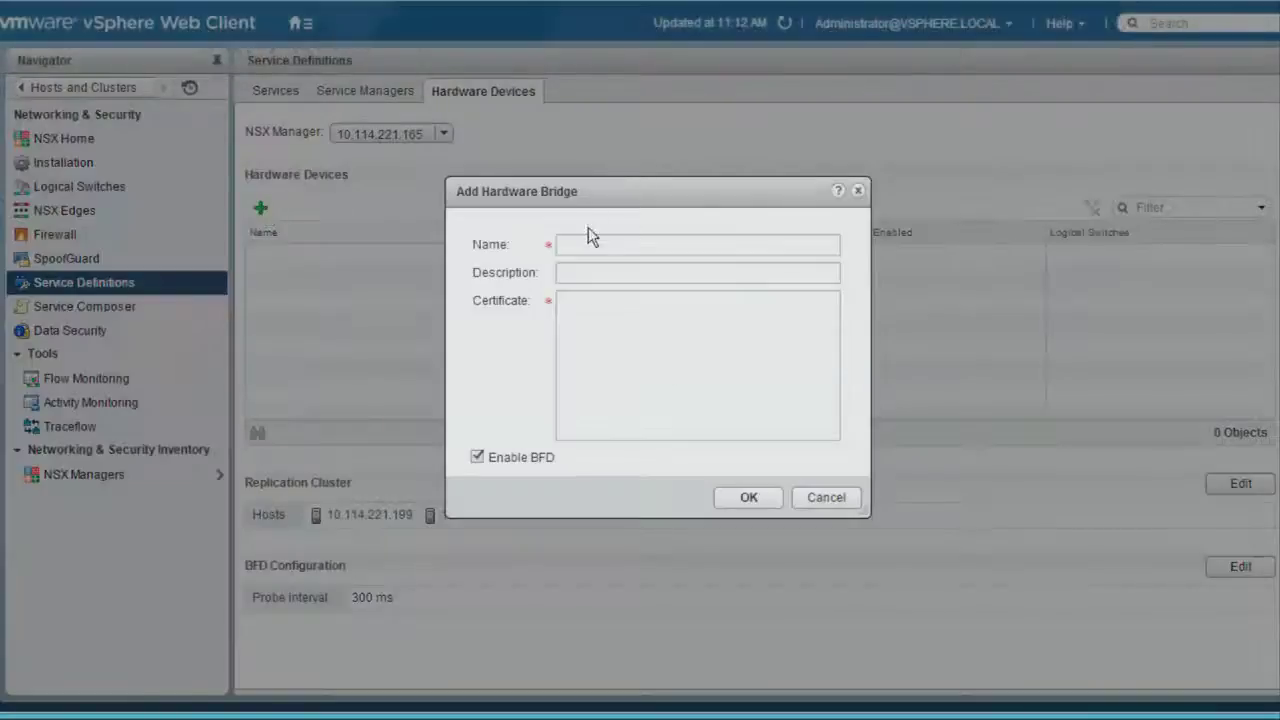
left_click(600, 244)
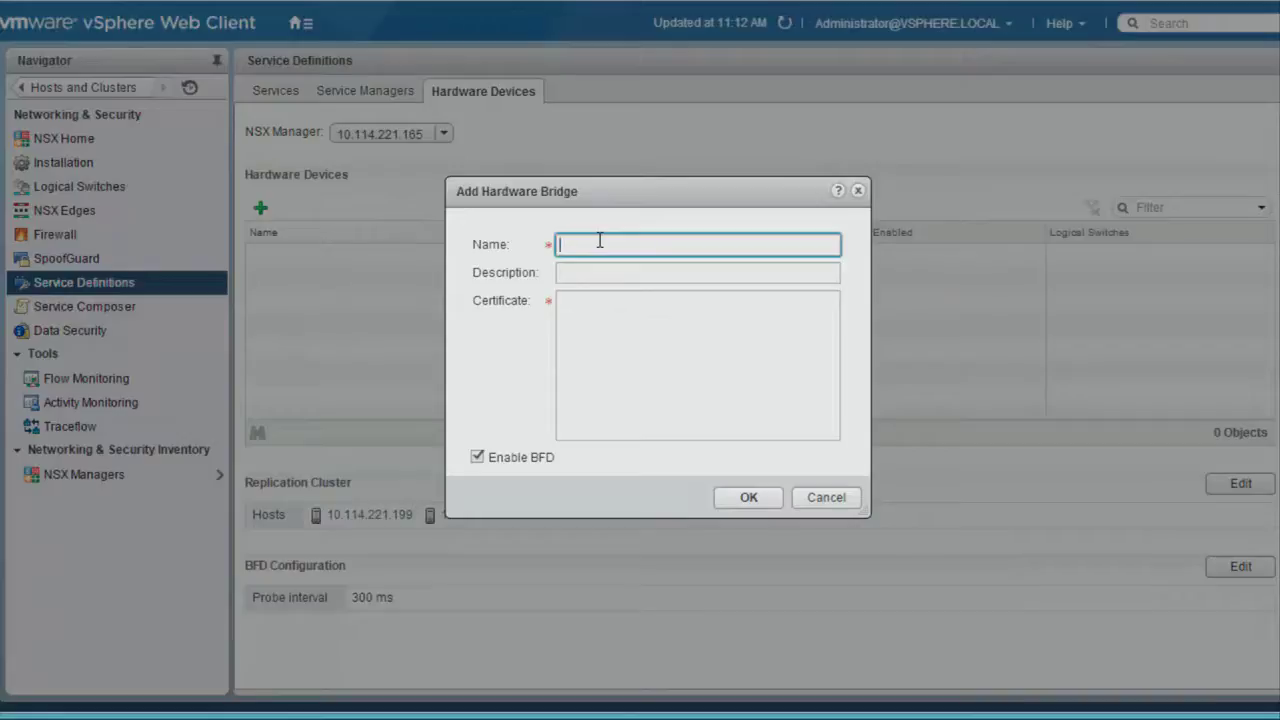
type("Arista")
left_click(630, 310)
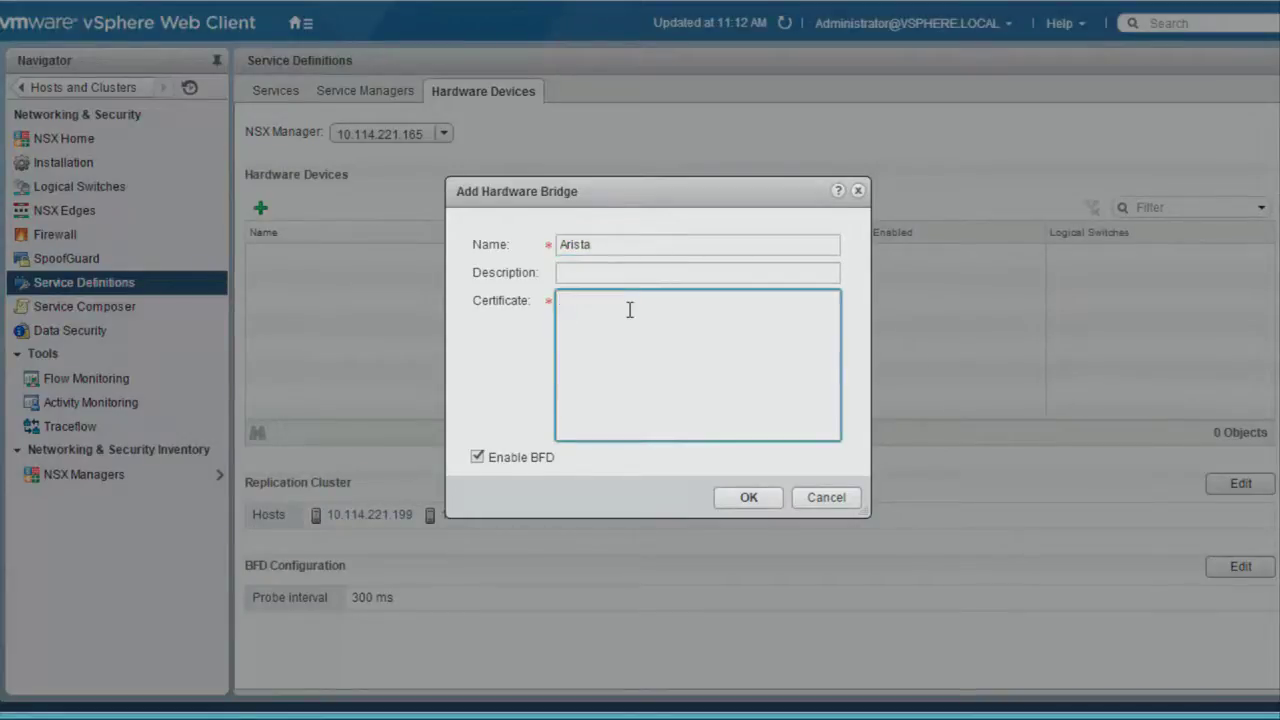
key("ctrl+v")
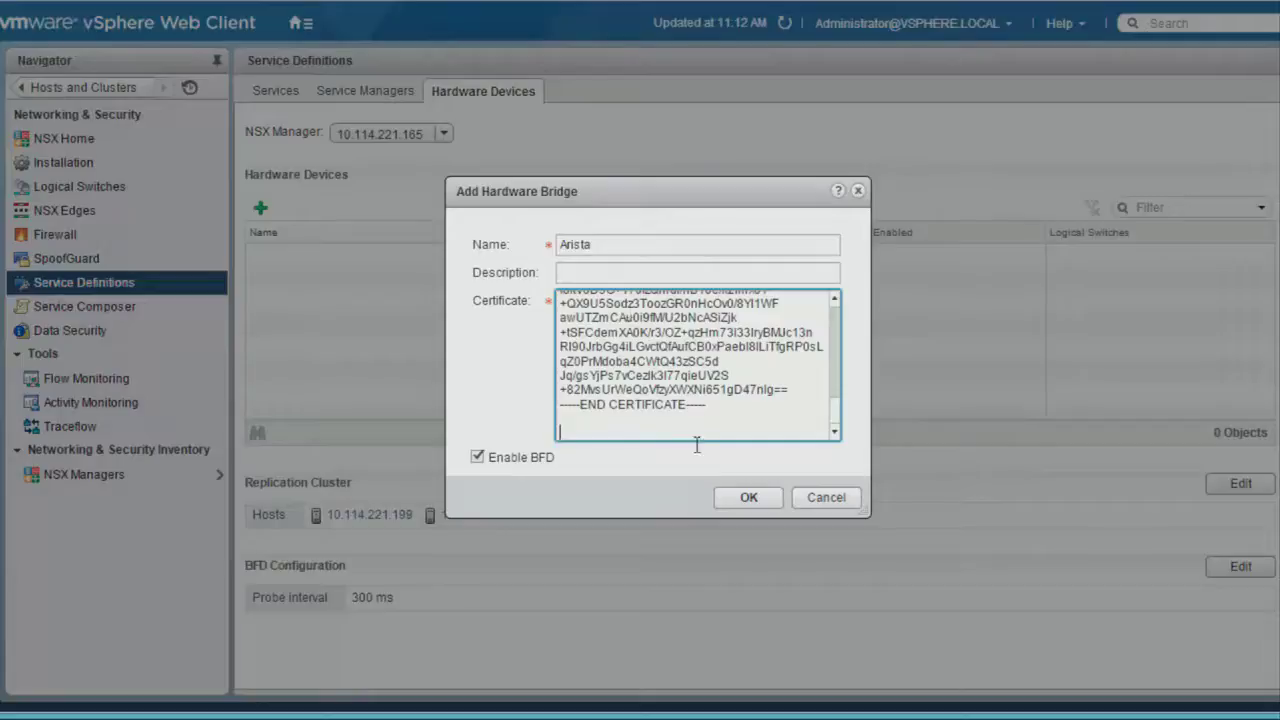
left_click(740, 497)
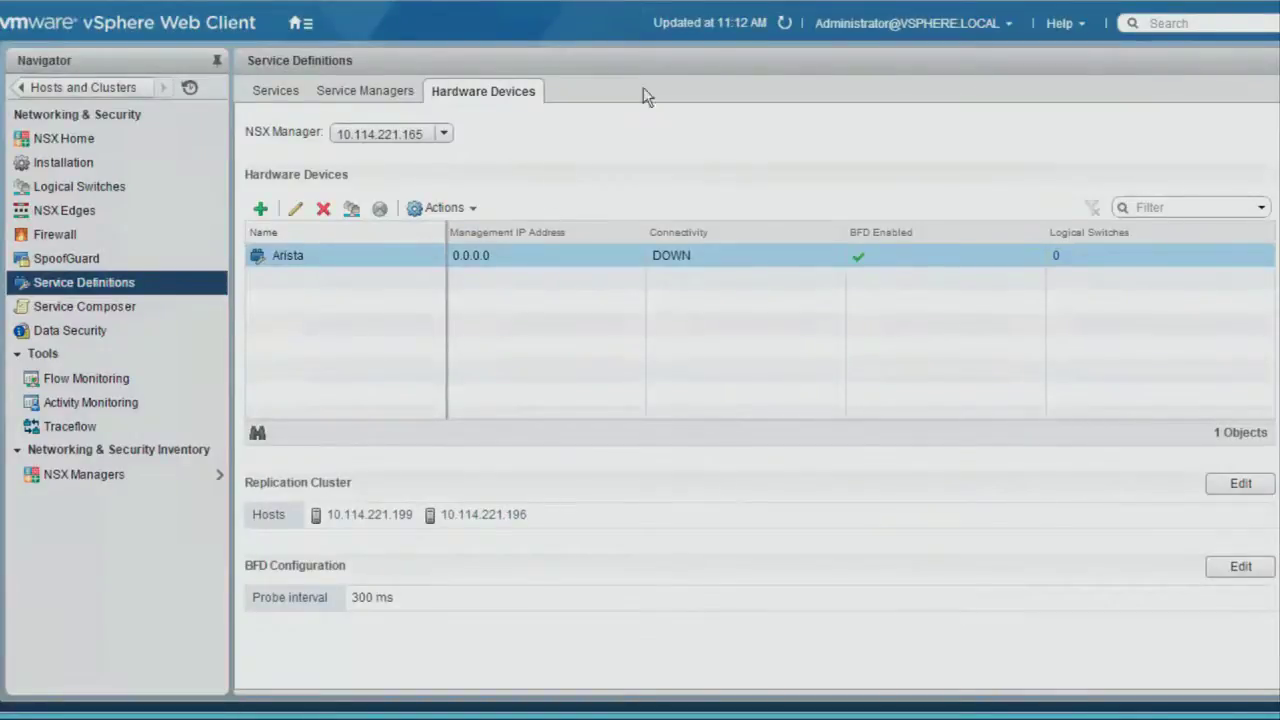
left_click(786, 24)
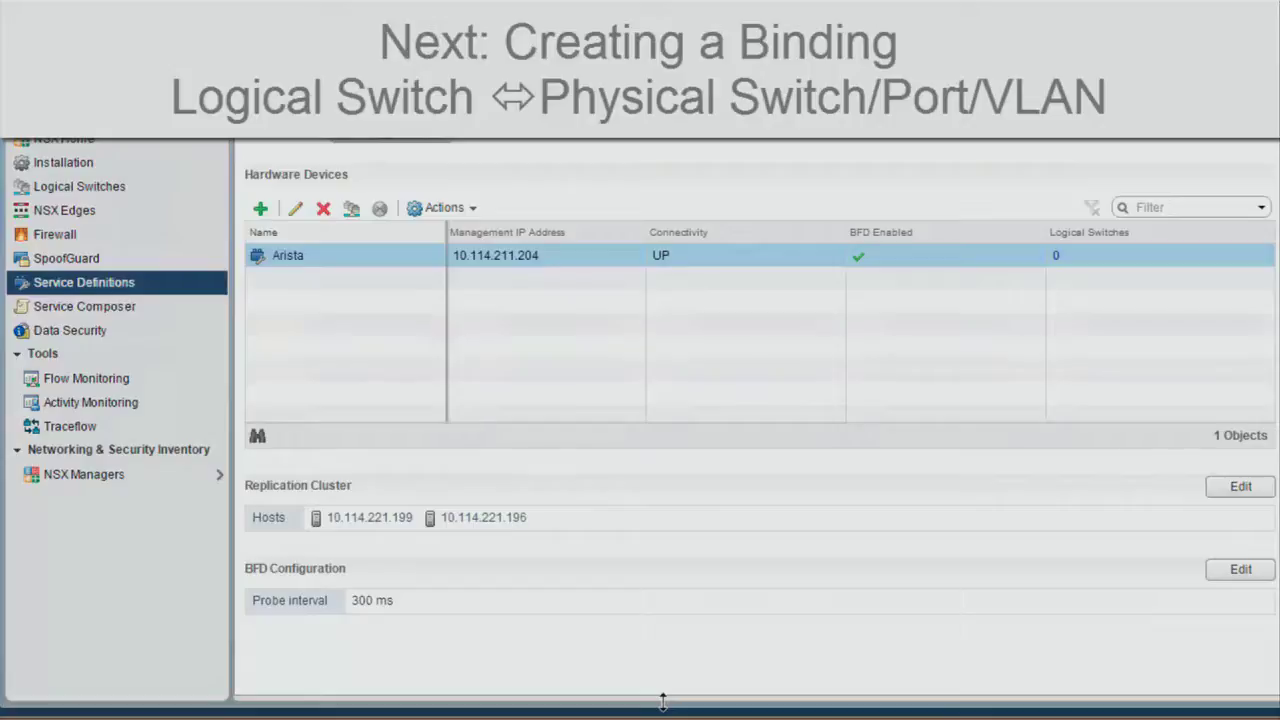
Shrink the vSphere window to uncover the VM consoles, and ping 10.0.0.2 from HWVT-VM1 and 10.0.0.1 from VLAN-Server.
left_click_drag(662, 703, 686, 443)
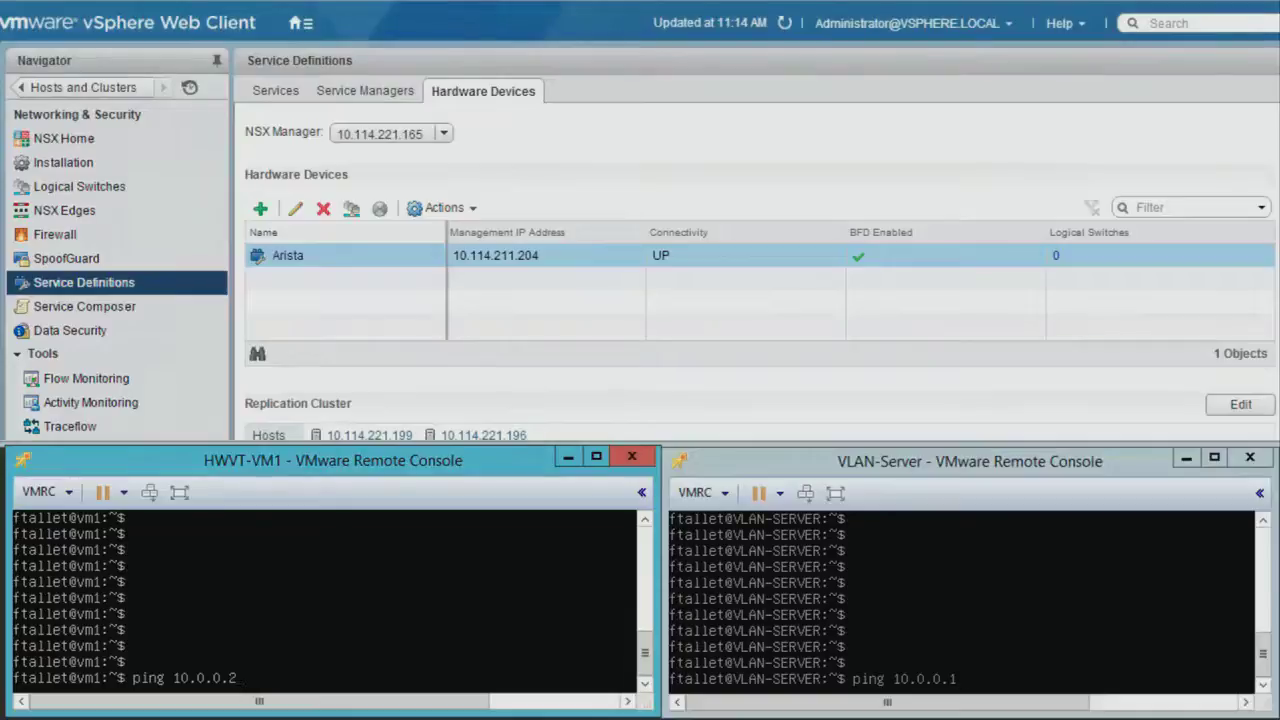
key("Return")
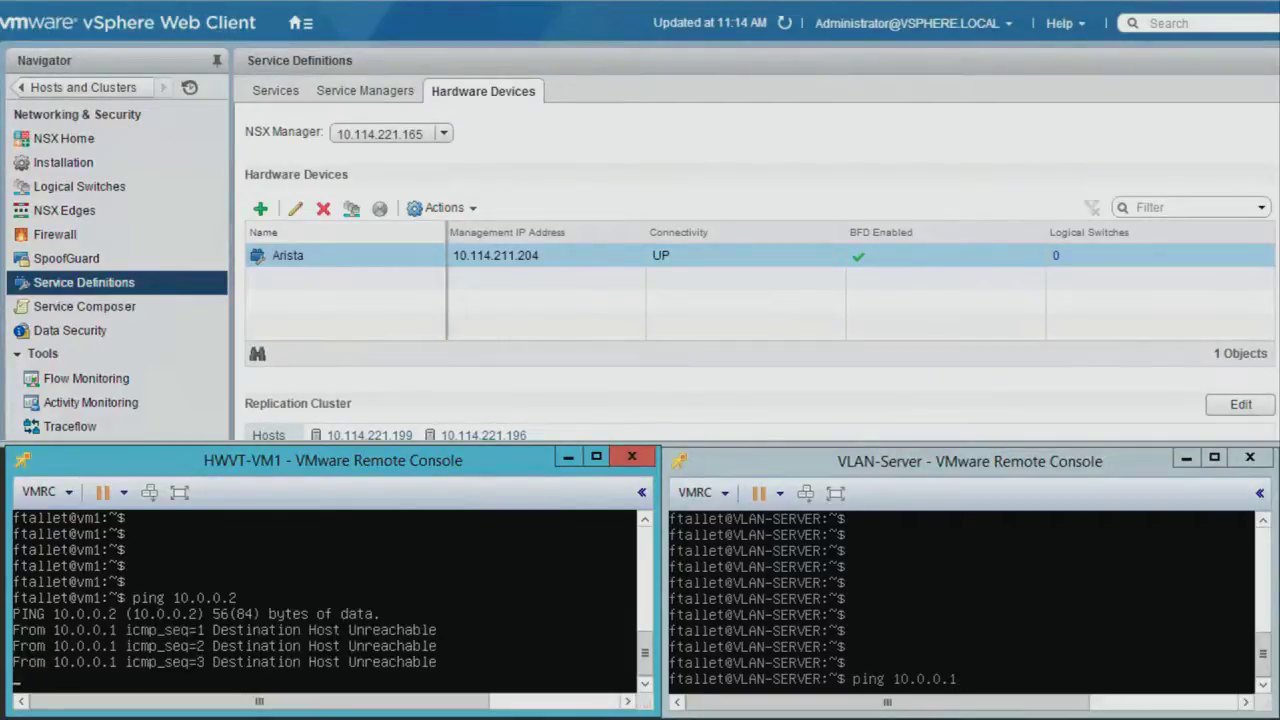
left_click(966, 678)
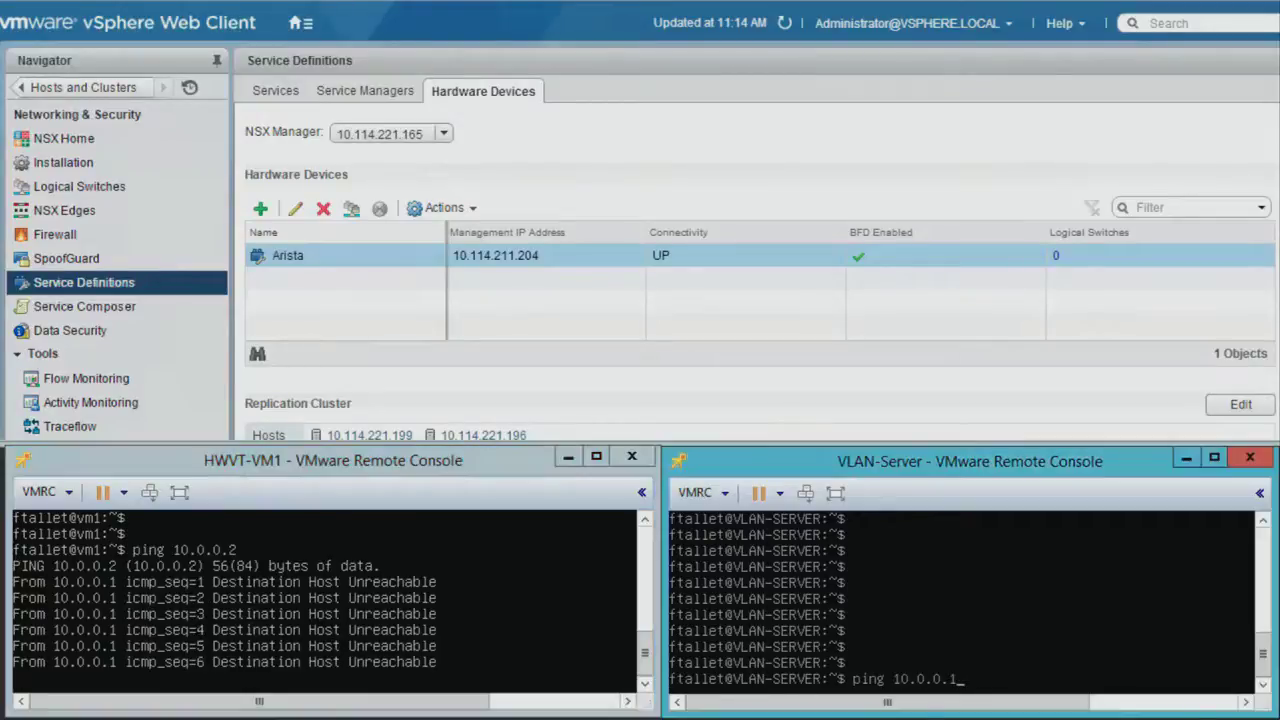
type("ping 10.0.0.1")
key("Return")
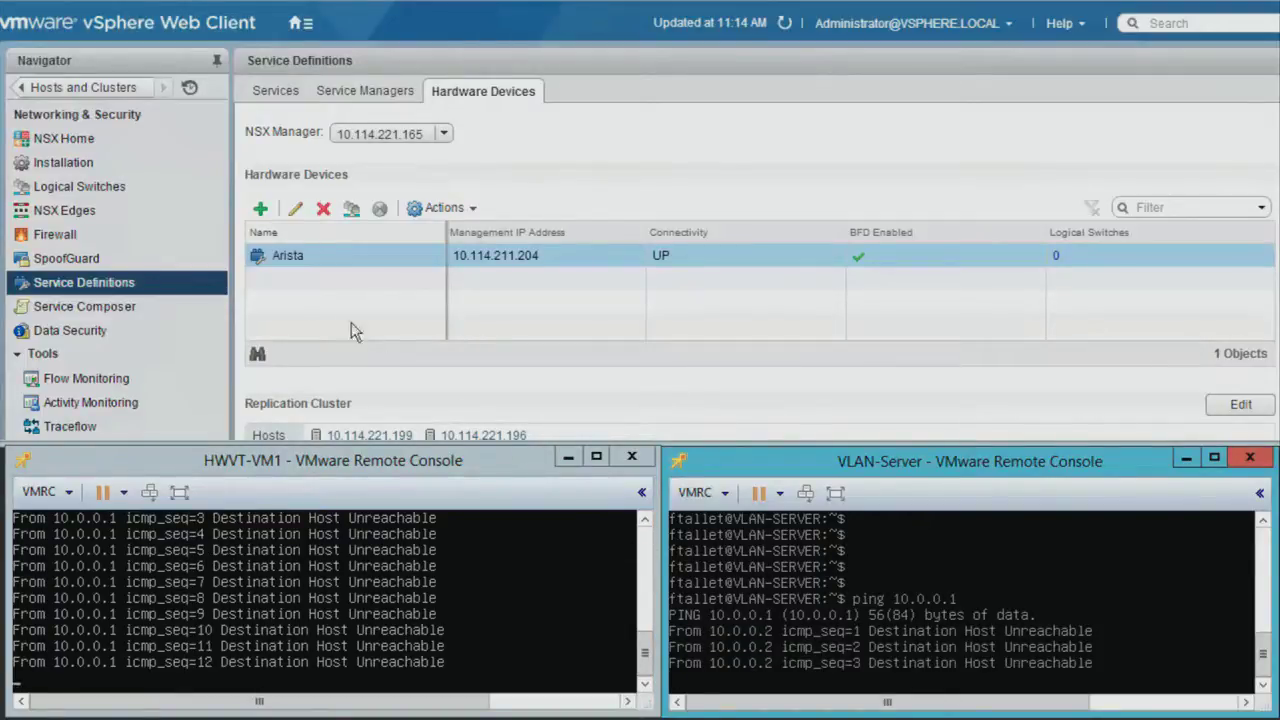
Start attaching hardware ports to the Database logical switch, adding port Ethernet18 of the Arista device's switch prmh-nsx-tme-7150s-1.
left_click(83, 189)
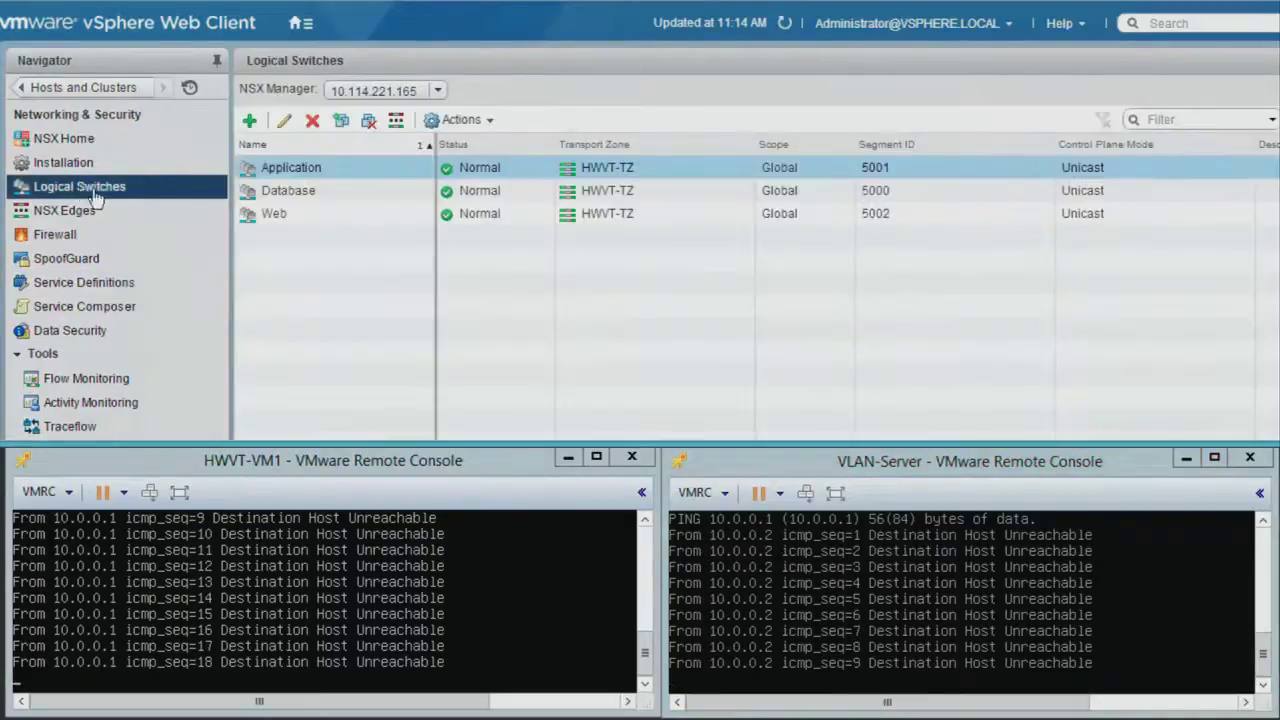
left_click(329, 190)
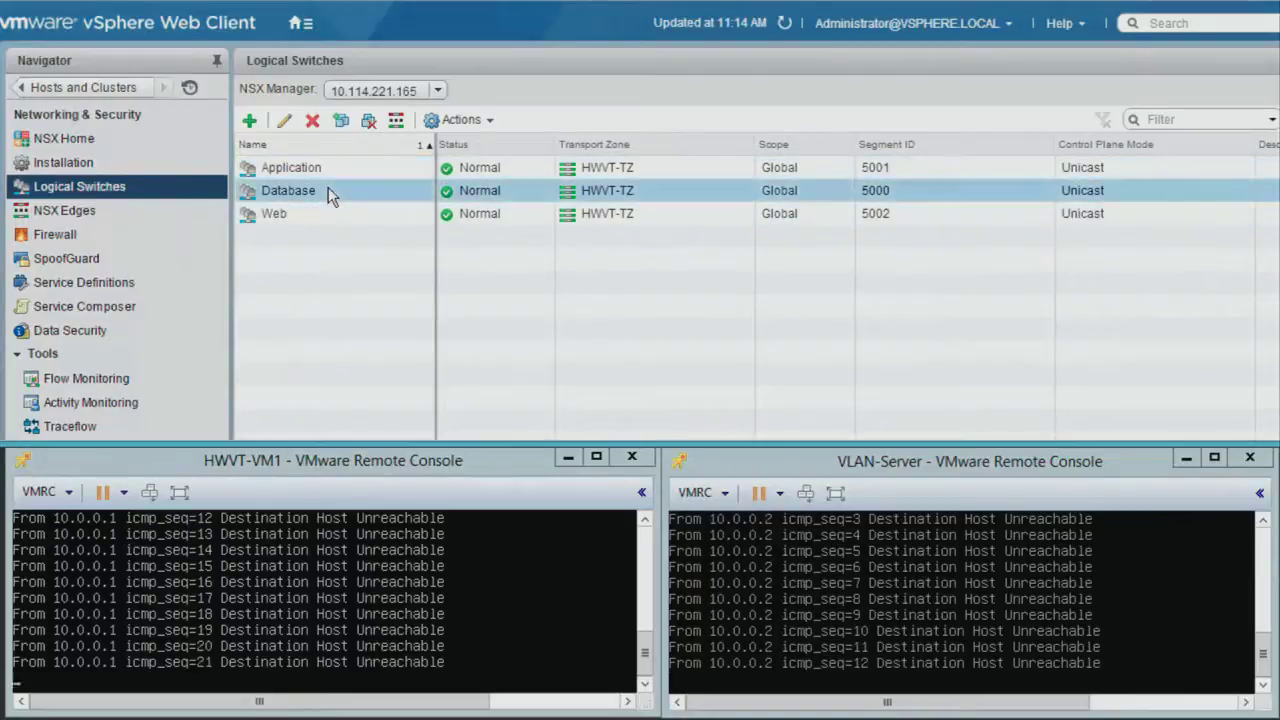
right_click(329, 190)
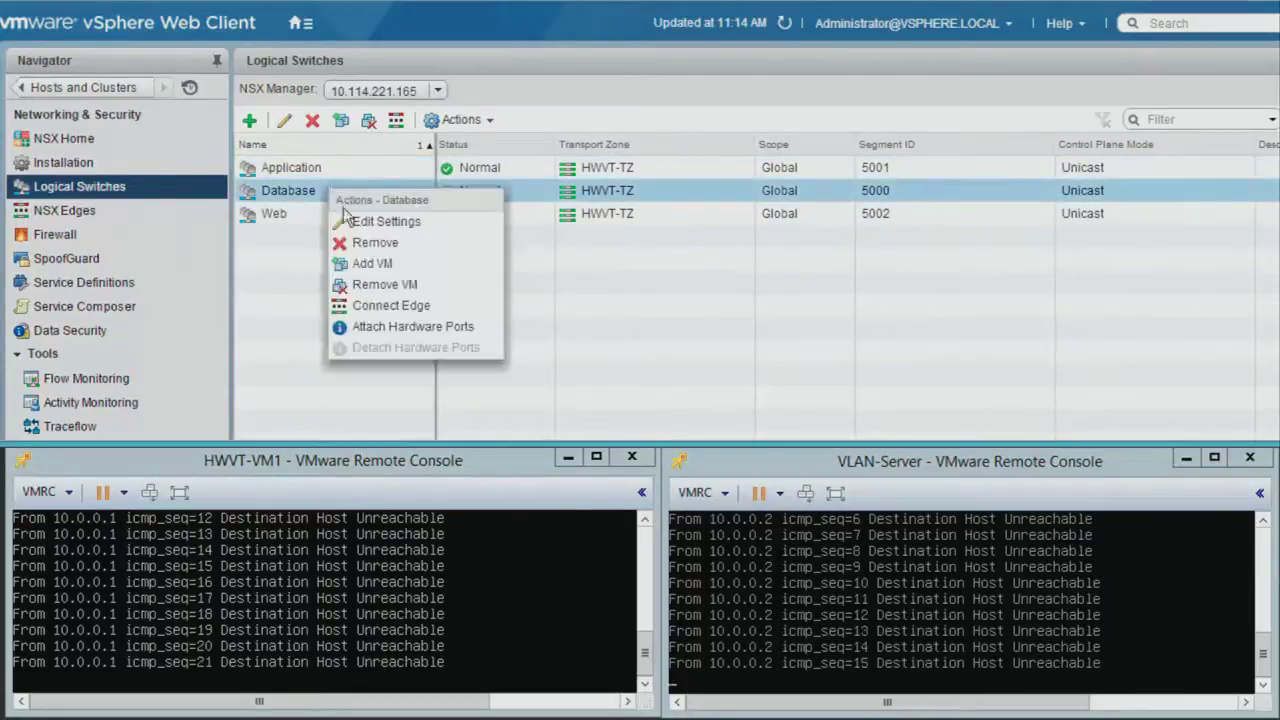
left_click(395, 327)
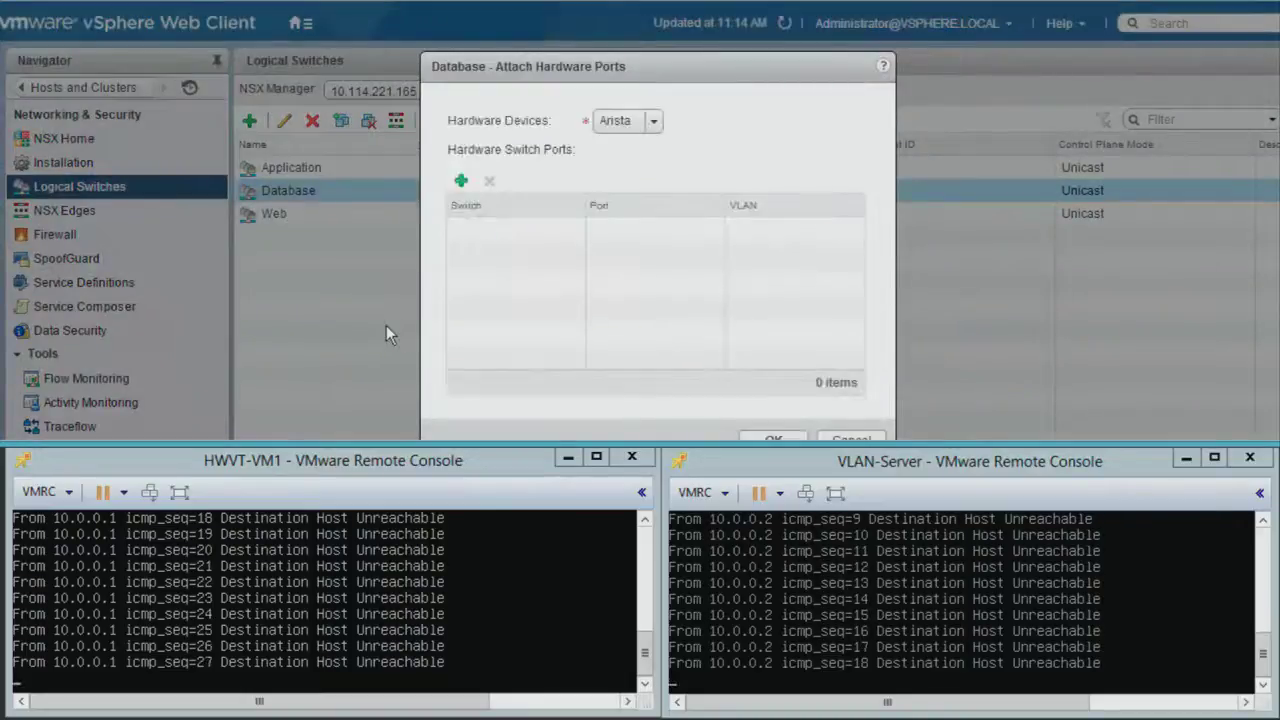
left_click(460, 183)
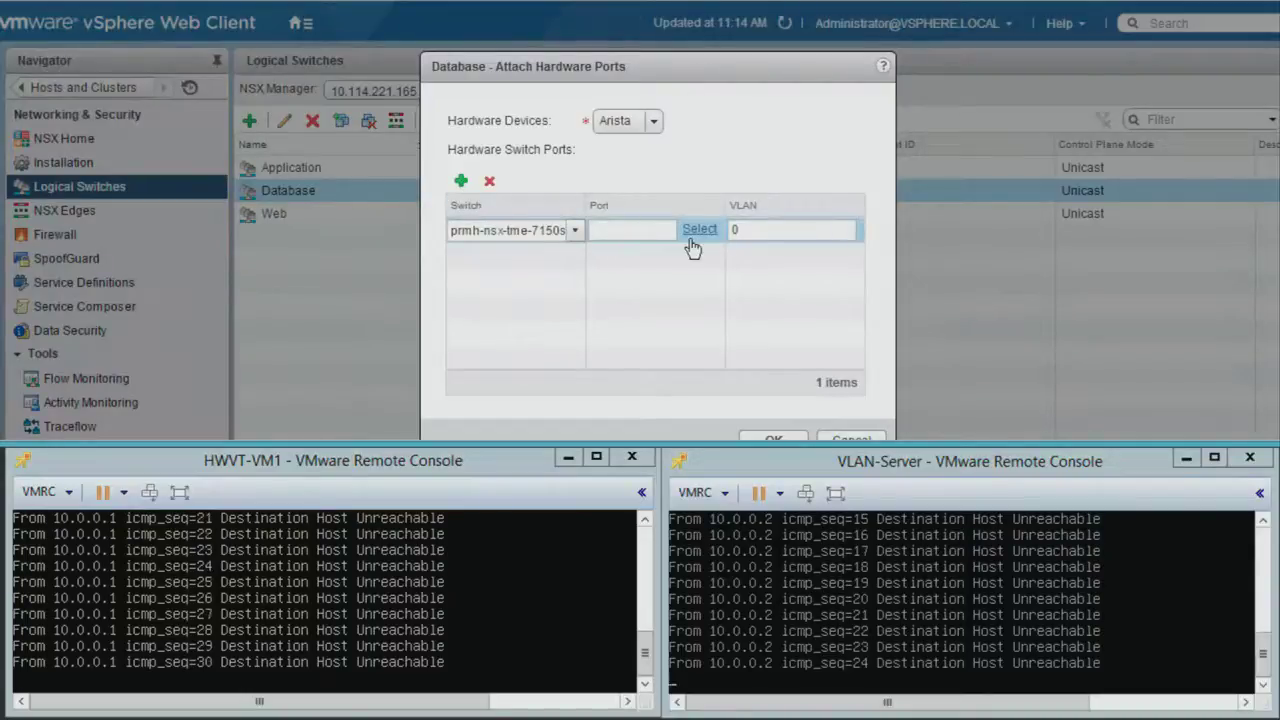
left_click(692, 240)
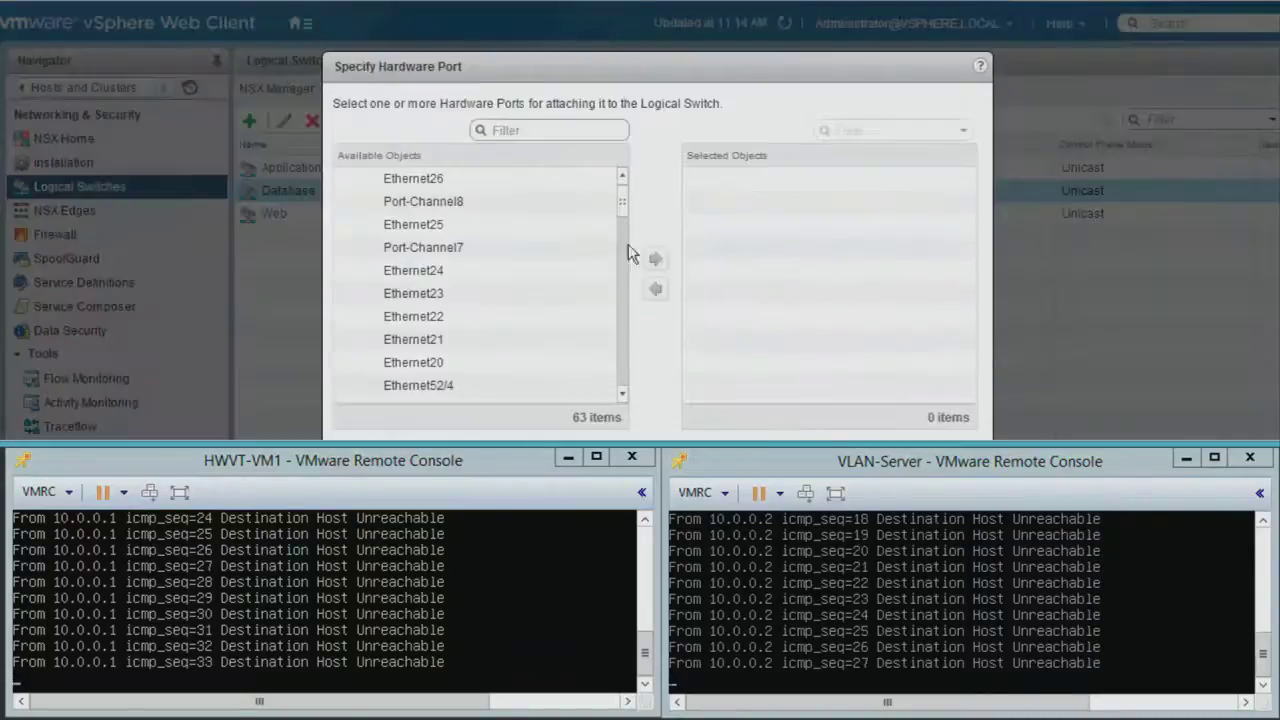
left_click(622, 262)
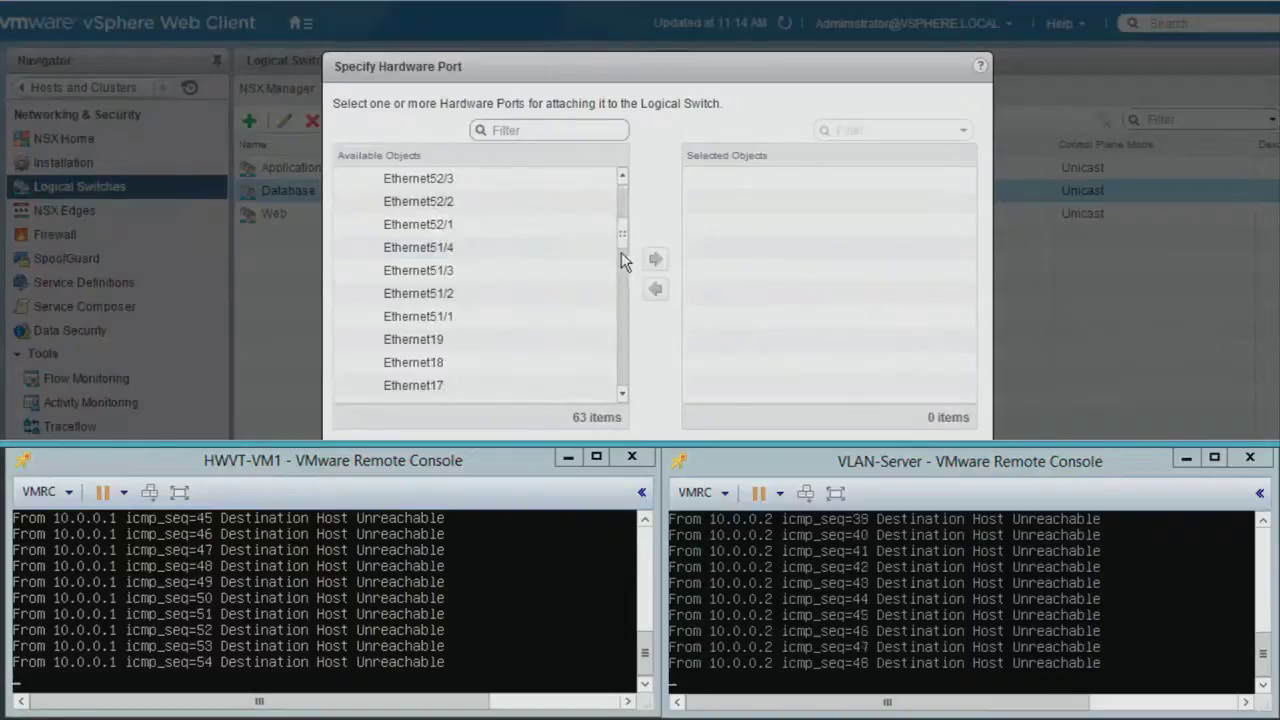
left_click(441, 360)
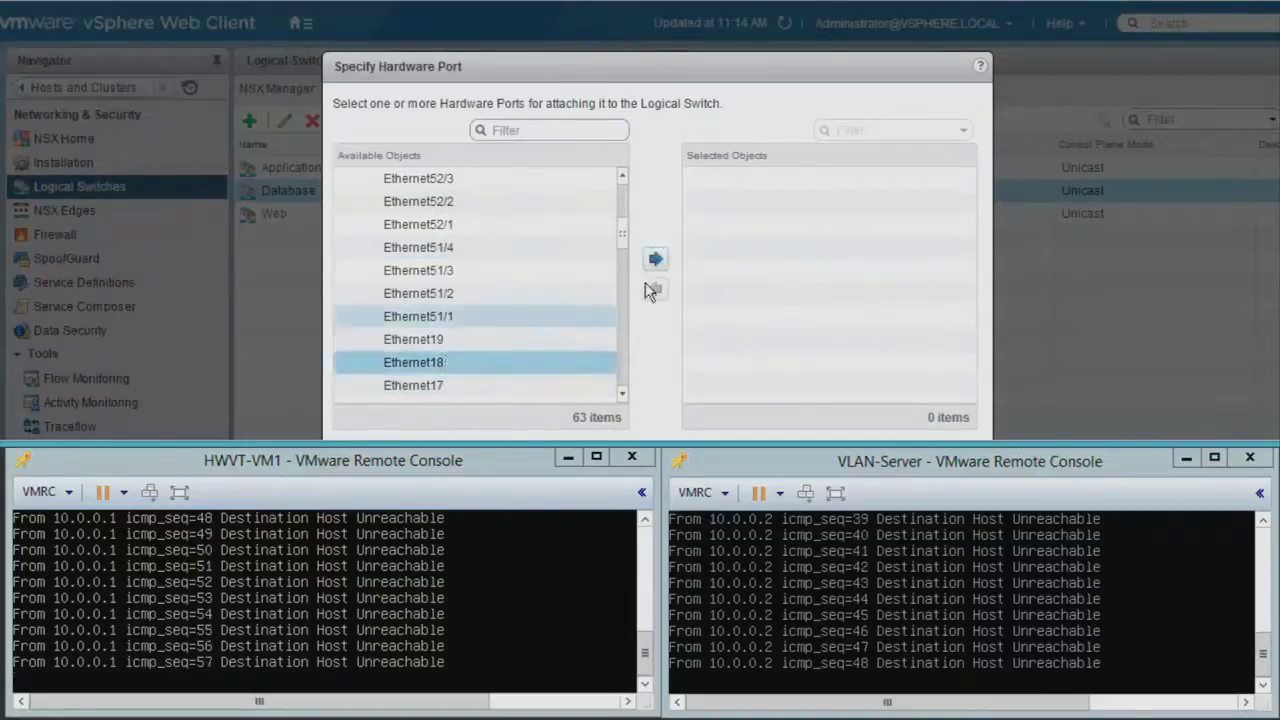
left_click(655, 259)
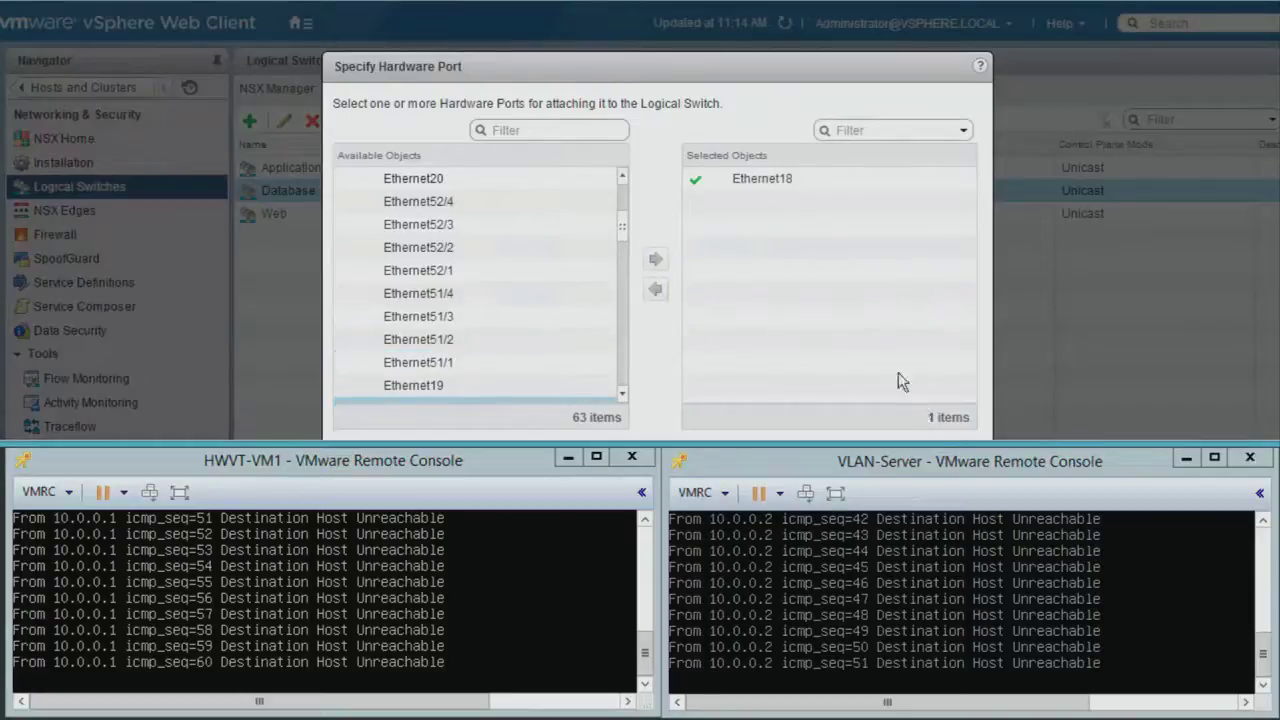
left_click(868, 424)
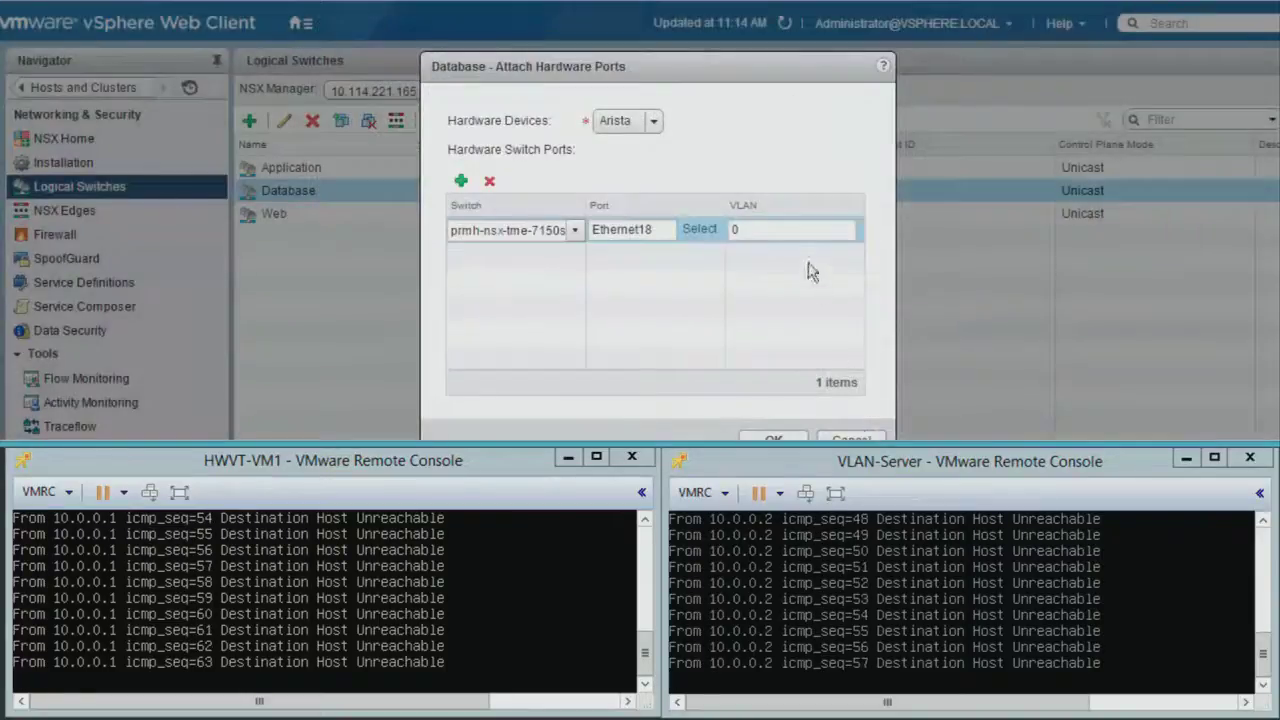
Set the VLAN of the Ethernet18 binding to 160 and attach the port to the Database logical switch.
left_click(778, 231)
key("BackSpace")
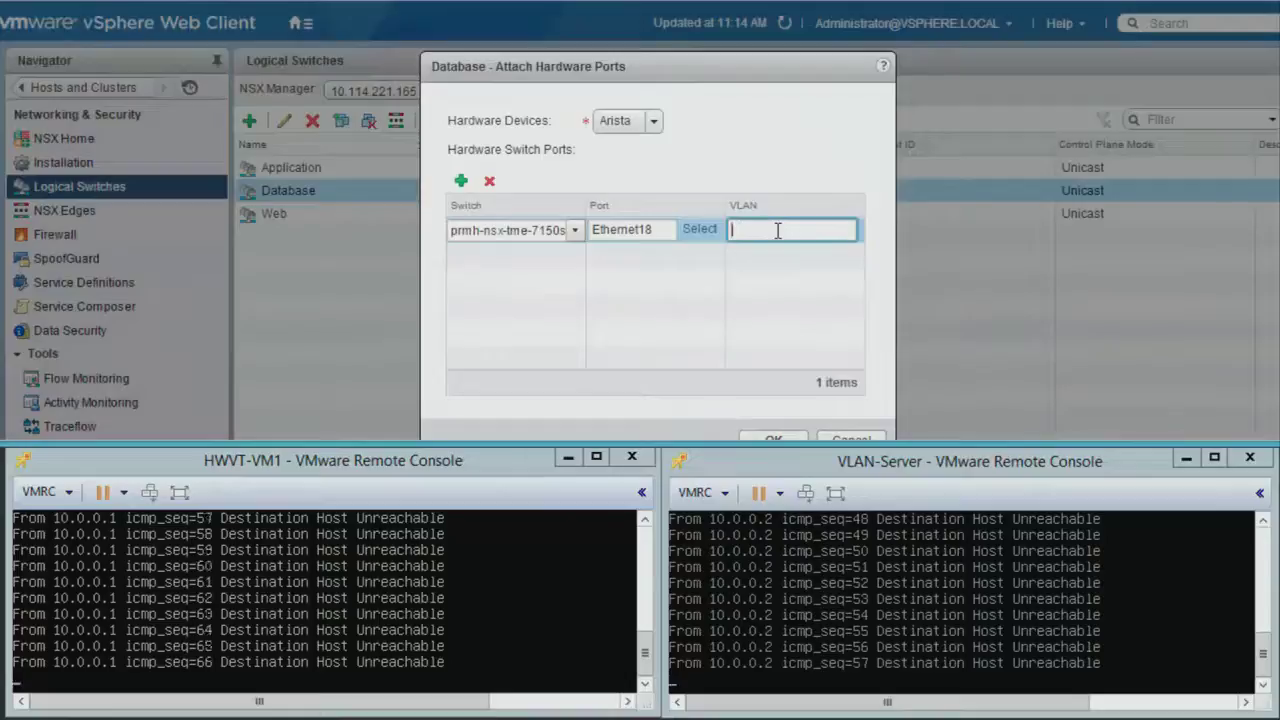
type("160")
key("Return")
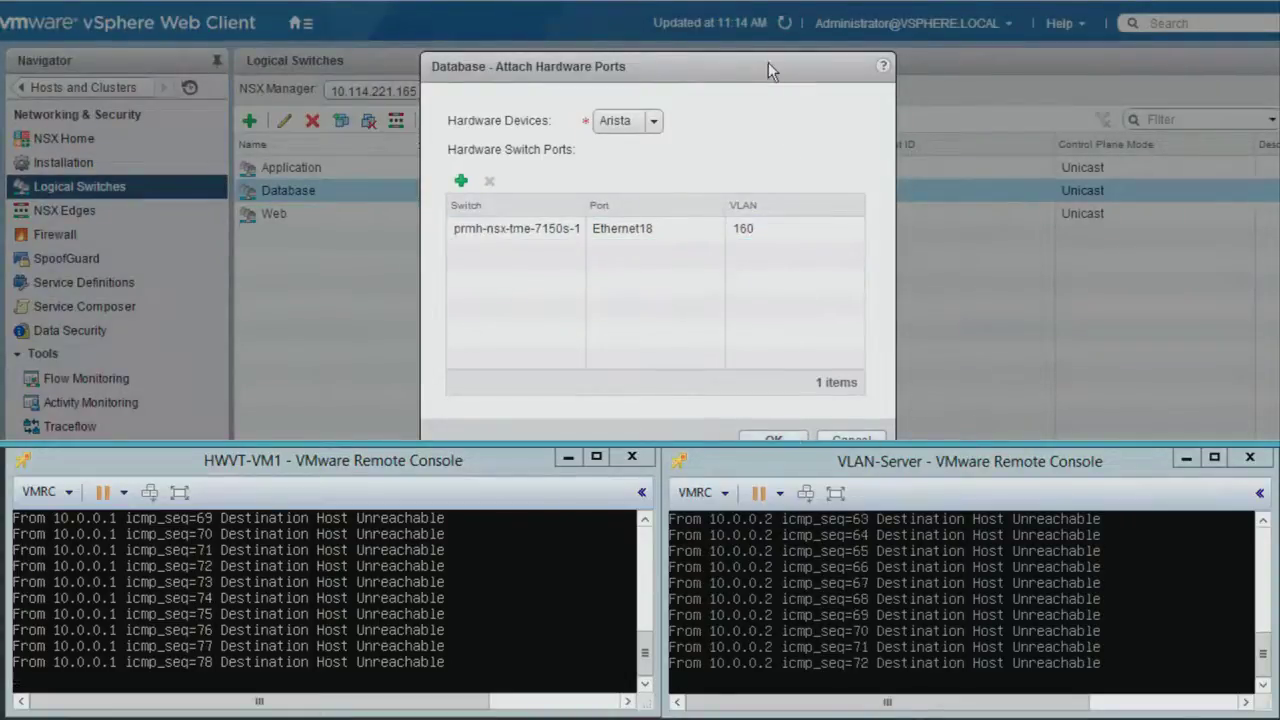
left_click_drag(768, 62, 763, 35)
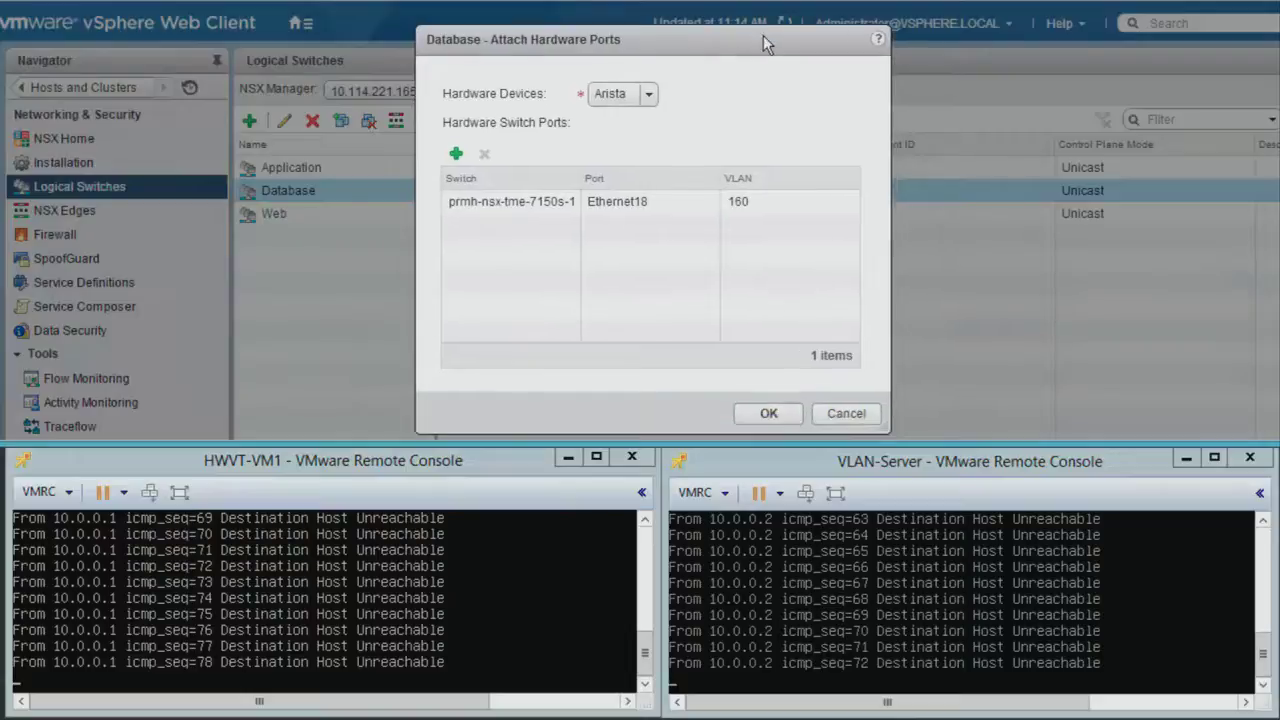
left_click(763, 413)
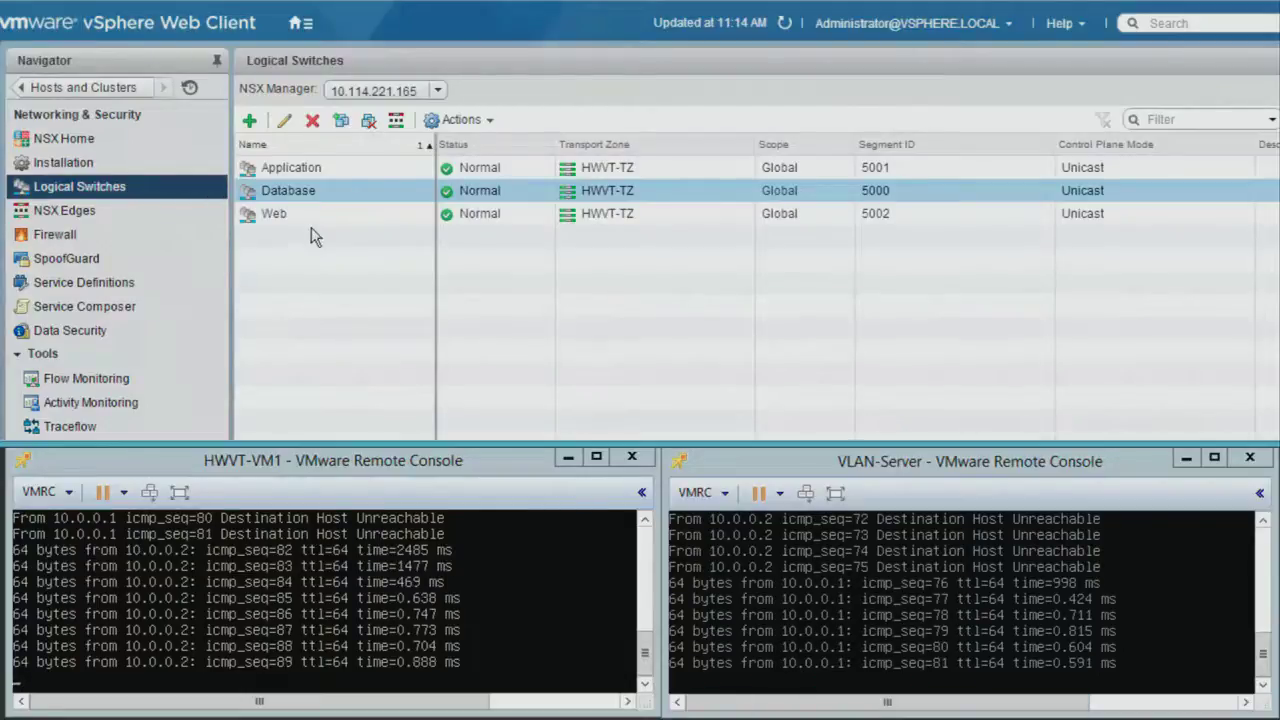
Detach the Ethernet18 hardware port with VLAN 160 from the Database logical switch.
right_click(303, 189)
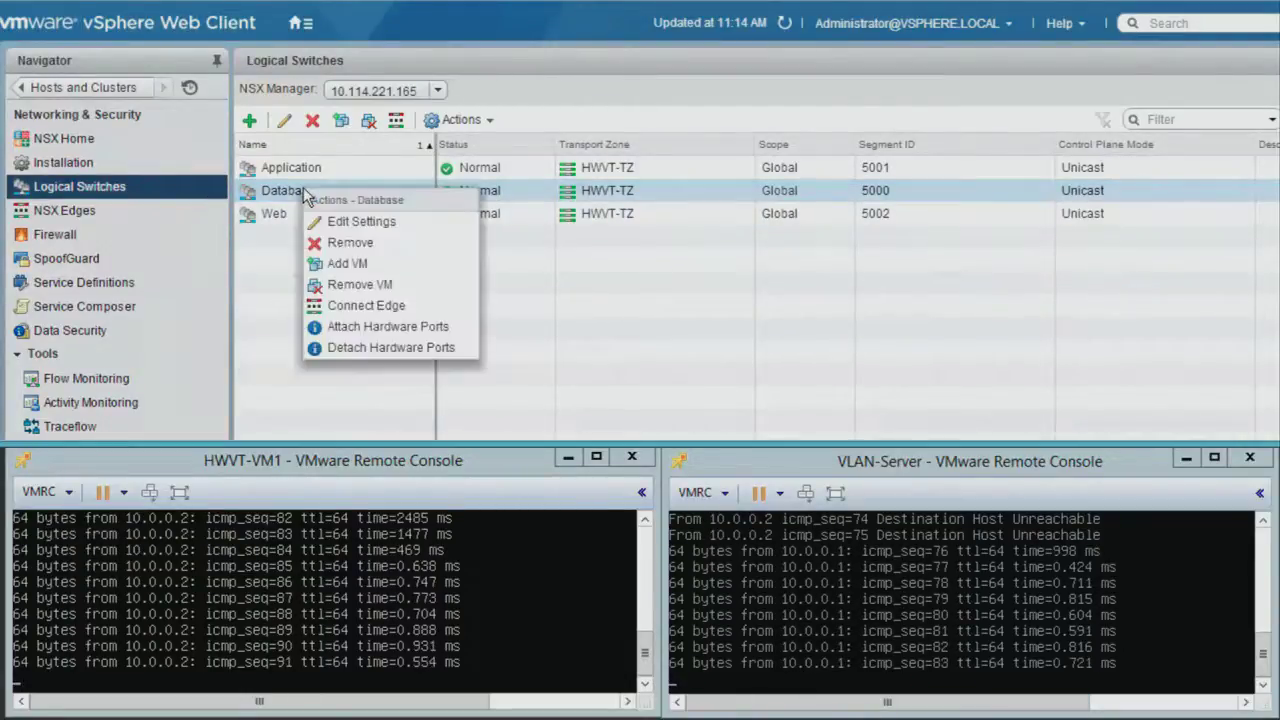
left_click(388, 350)
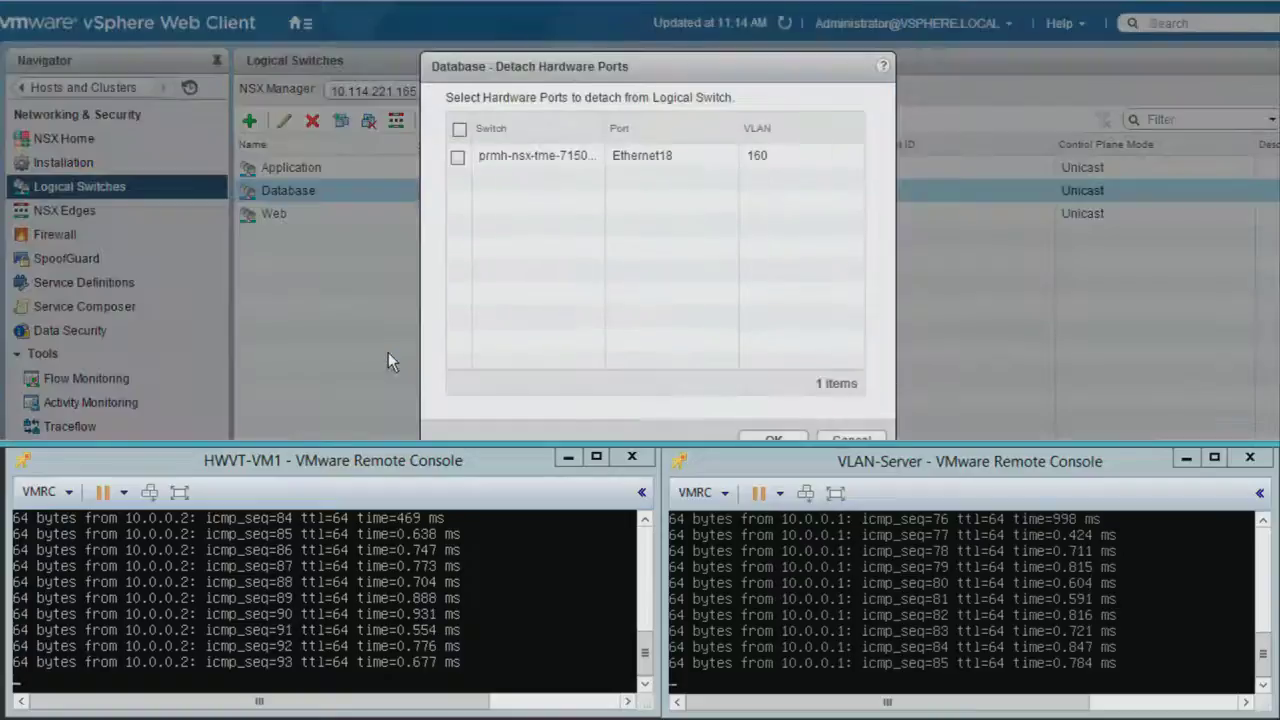
left_click(457, 157)
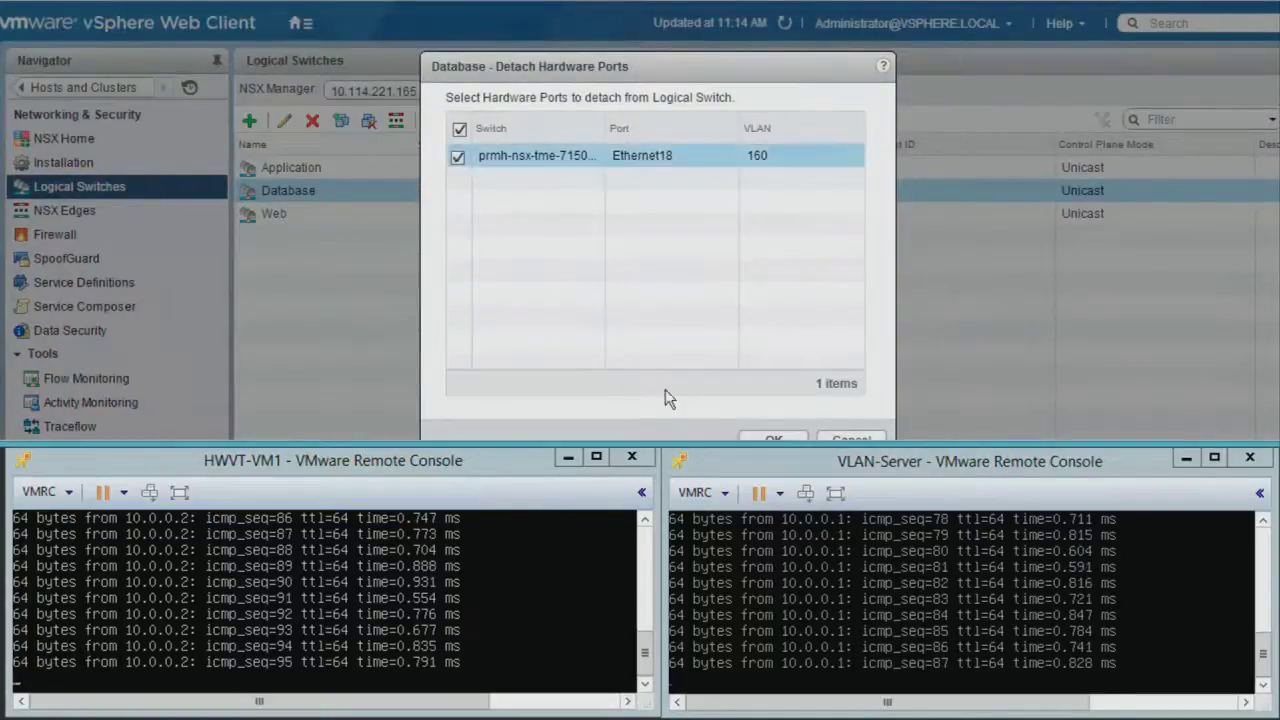
left_click(772, 439)
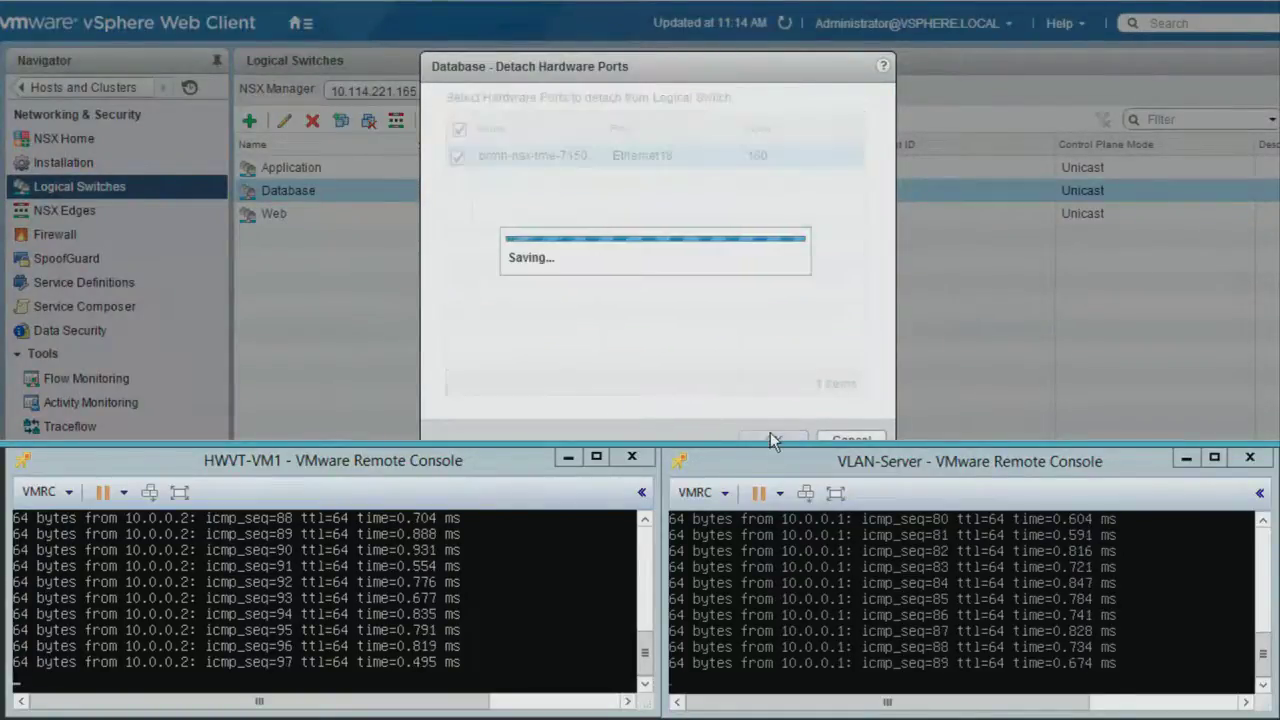